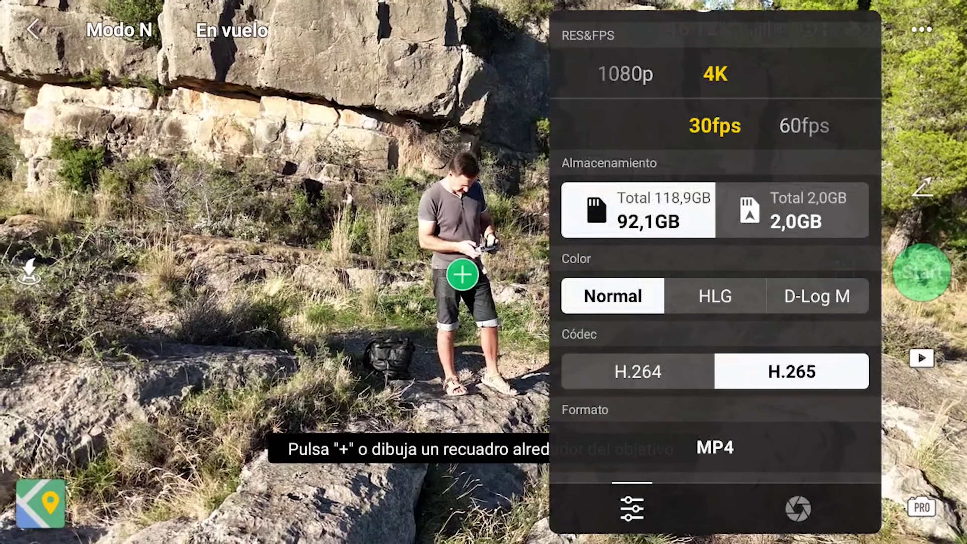
# Set the drone camera's video color profile to D-Log M
pyautogui.click(817, 295)
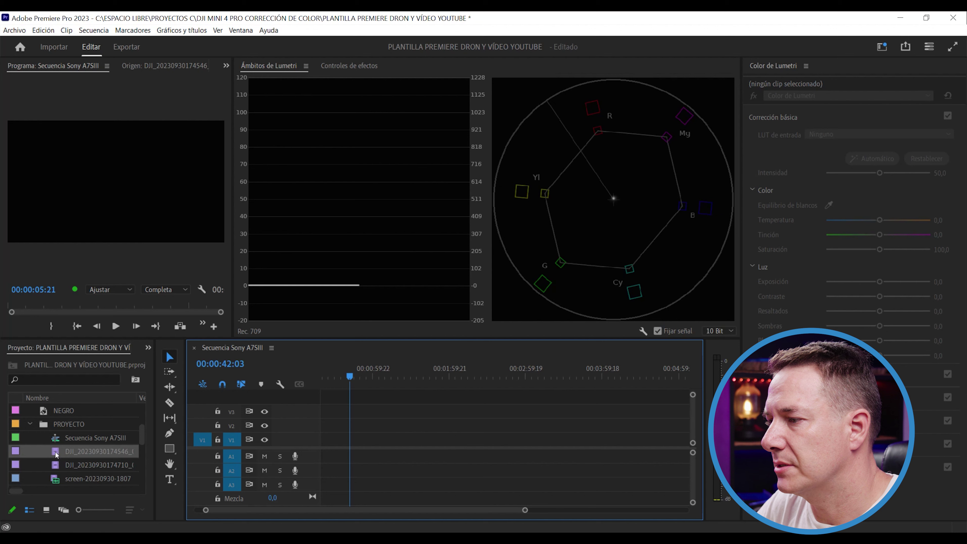
pyautogui.moveTo(56, 454); pyautogui.dragTo(334, 438)
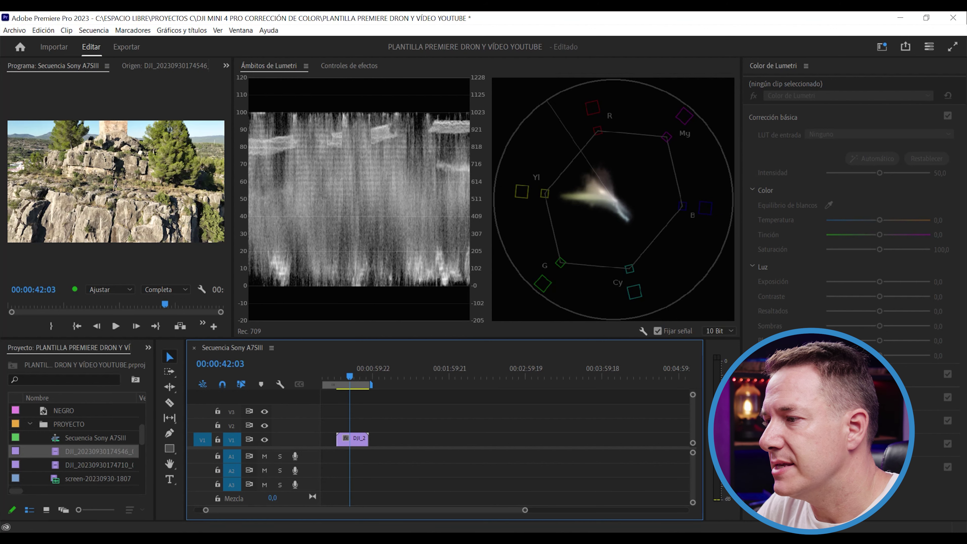
pyautogui.click(56, 466)
pyautogui.moveTo(62, 465); pyautogui.dragTo(377, 439)
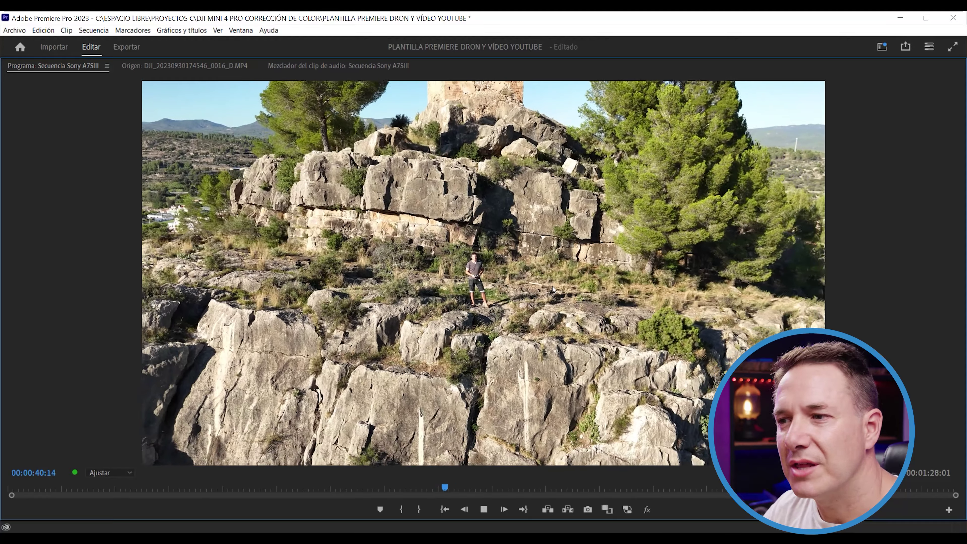
# Stop the enlarged playback, restore the panel layout, and compare the Lumetri scopes of the first and second clips
pyautogui.press('space')
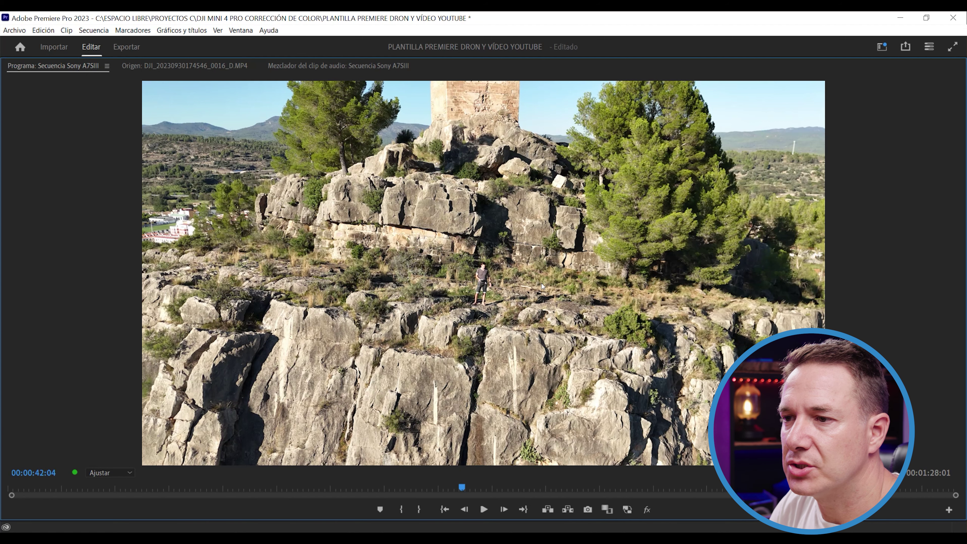
pyautogui.press('`')
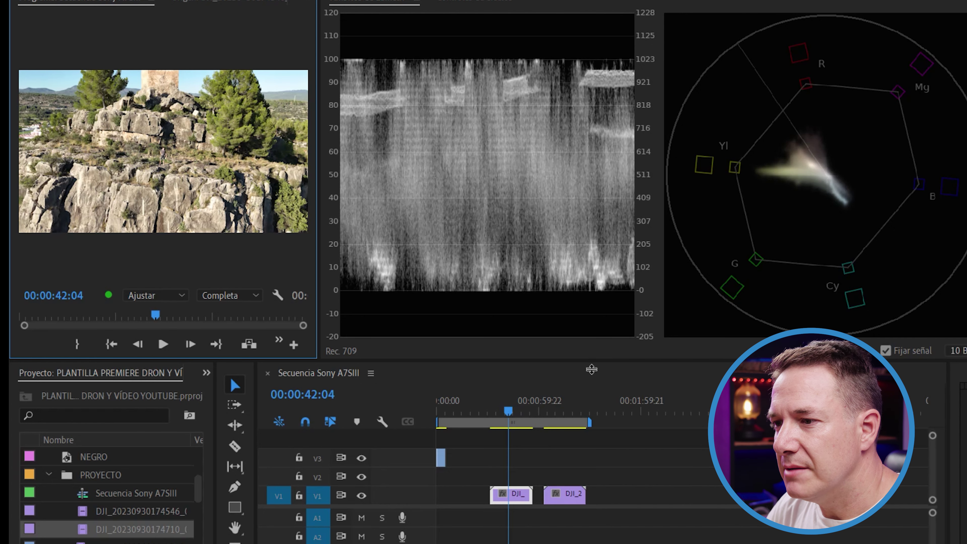
pyautogui.click(566, 412)
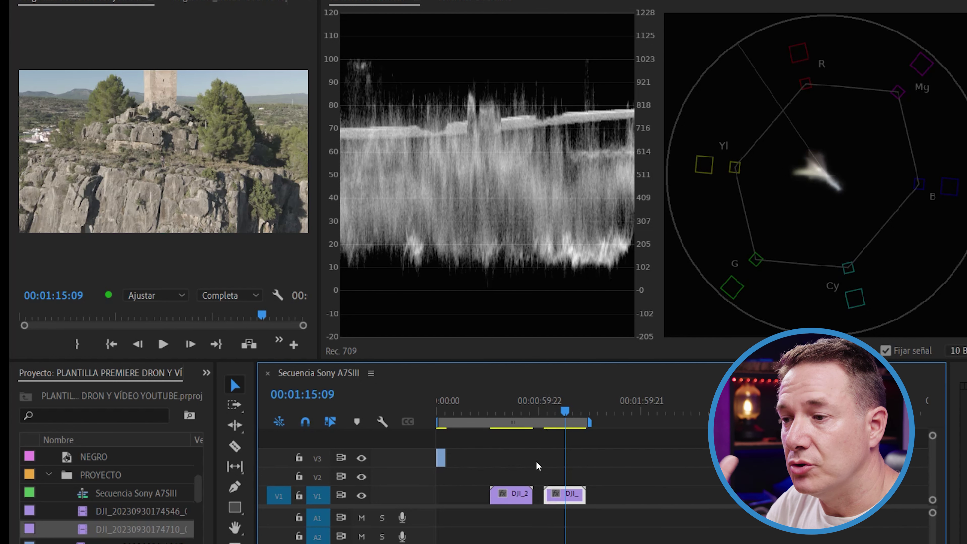
pyautogui.click(520, 413)
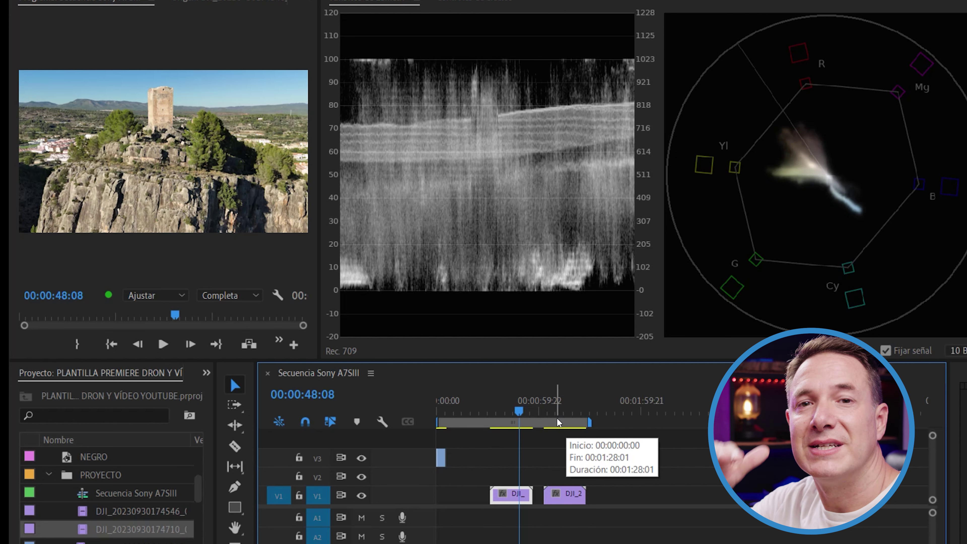
pyautogui.click(561, 412)
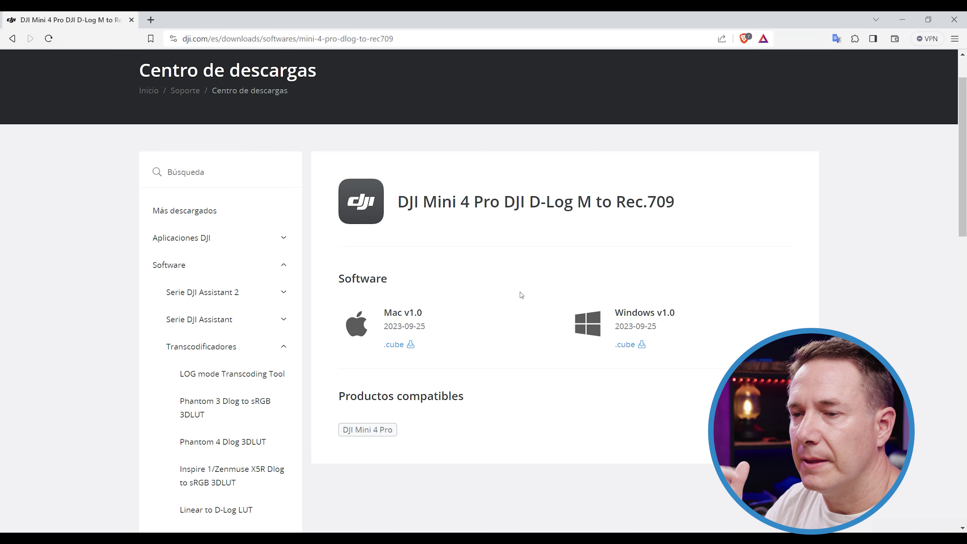
# Examine the DJI download centre's transcoder list and the DJI Mini 4 Pro D-Log M to Rec.709 LUT downloads
pyautogui.scroll(-4, 319, 326)
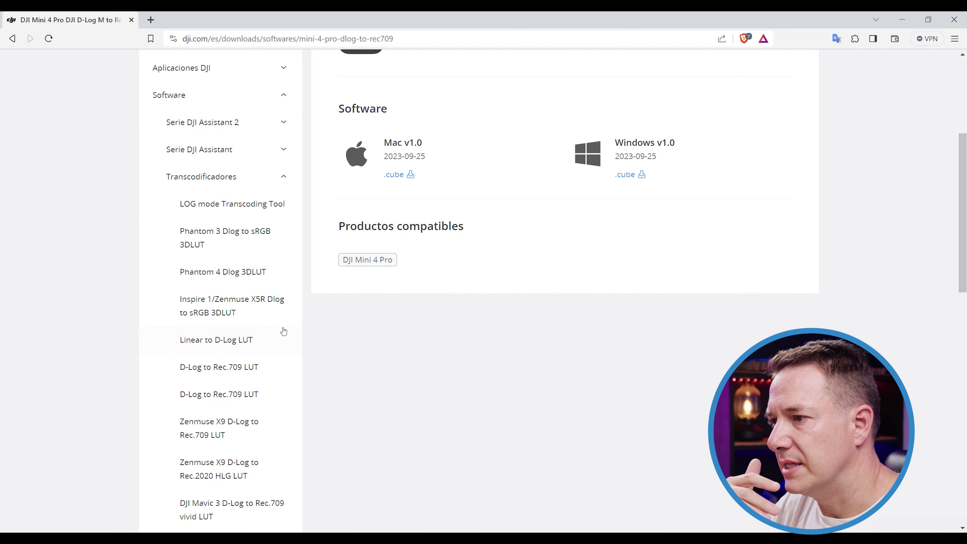
pyautogui.scroll(-5, 284, 331)
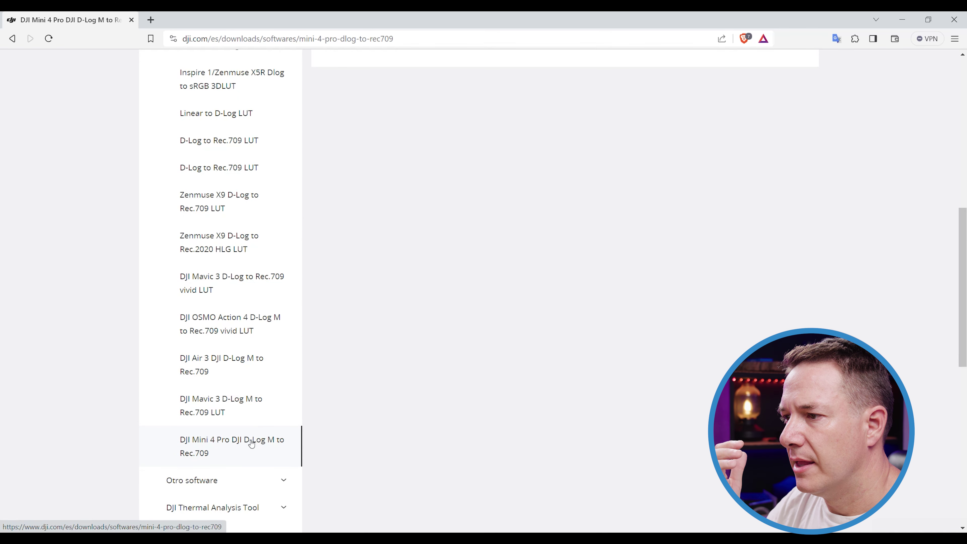
pyautogui.scroll(8, 507, 342)
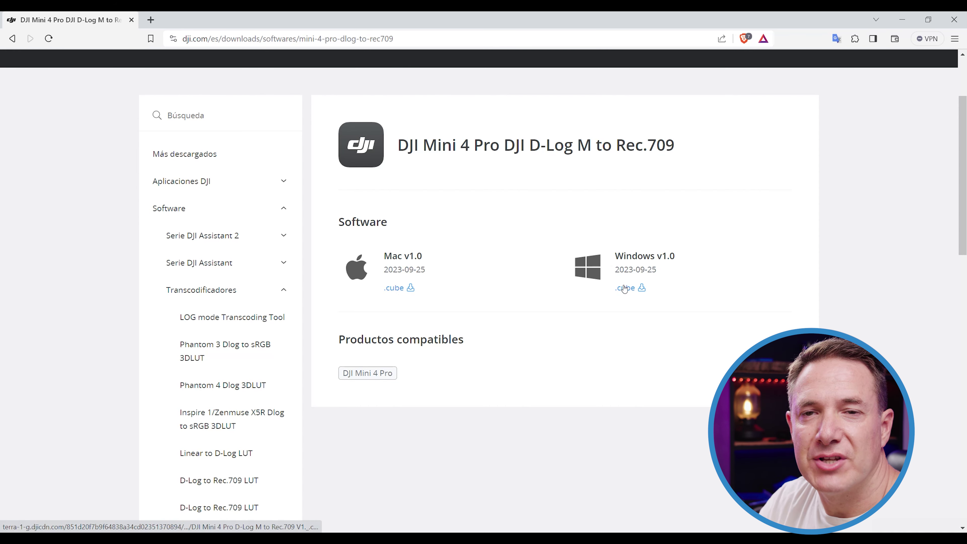
# Return to Premiere Pro and load DJI Mini 4 Pro D-Log M to Rec.709 V1 as the second clip's input LUT
pyautogui.click(903, 19)
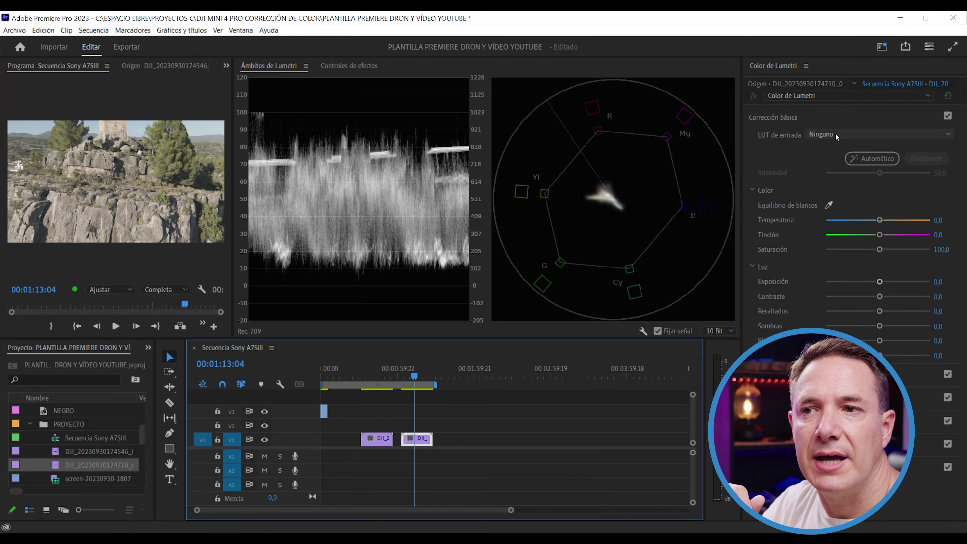
pyautogui.click(843, 134)
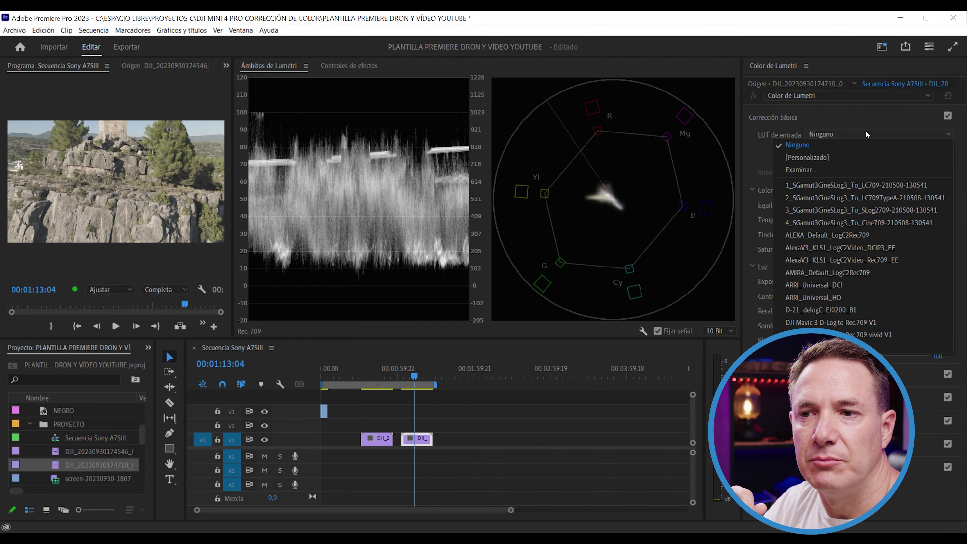
pyautogui.click(798, 169)
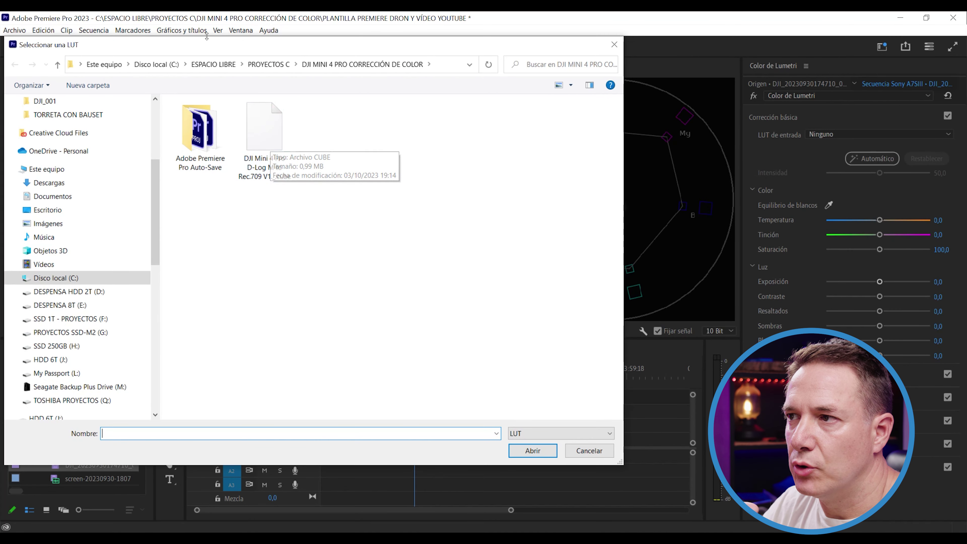
pyautogui.click(264, 148)
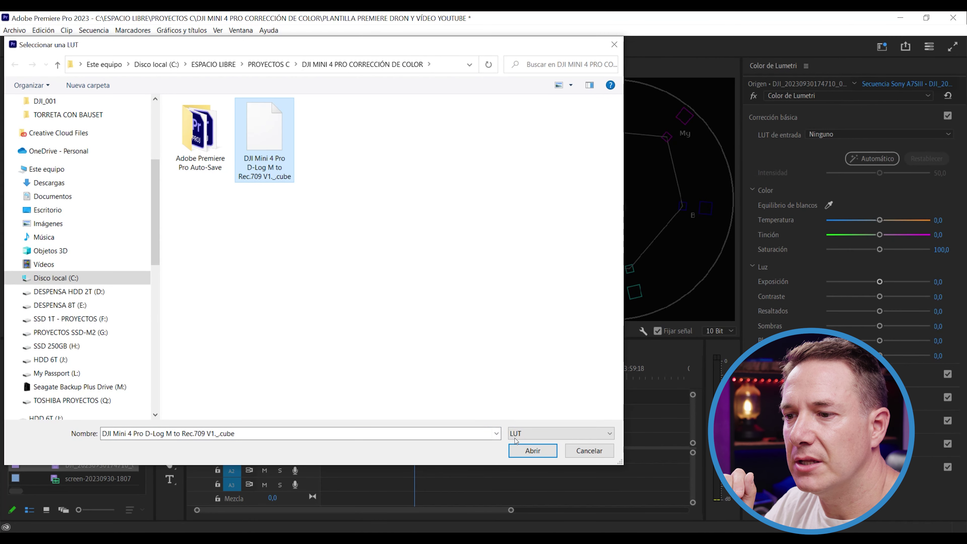
pyautogui.click(532, 451)
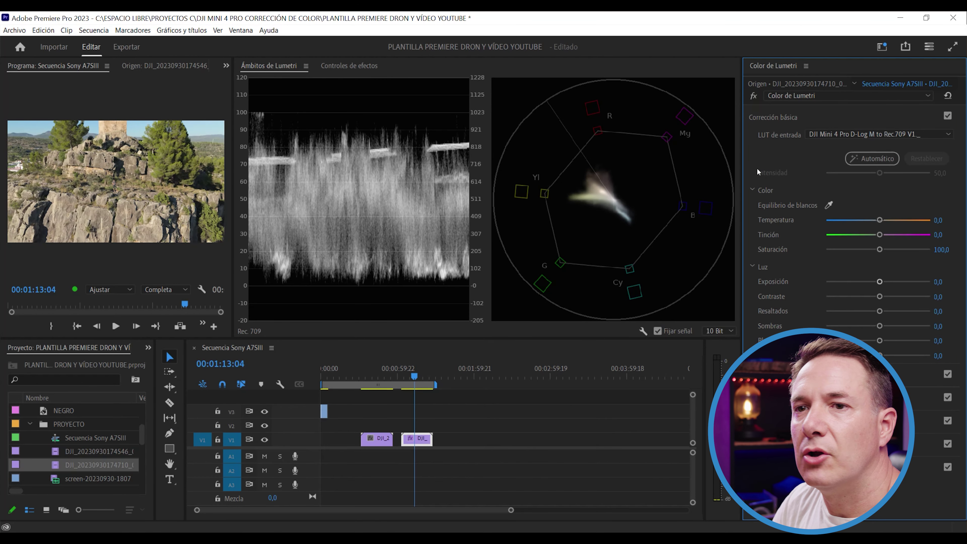
# Turn the basic correction off and back on to compare the second clip without and with the LUT
pyautogui.click(949, 115)
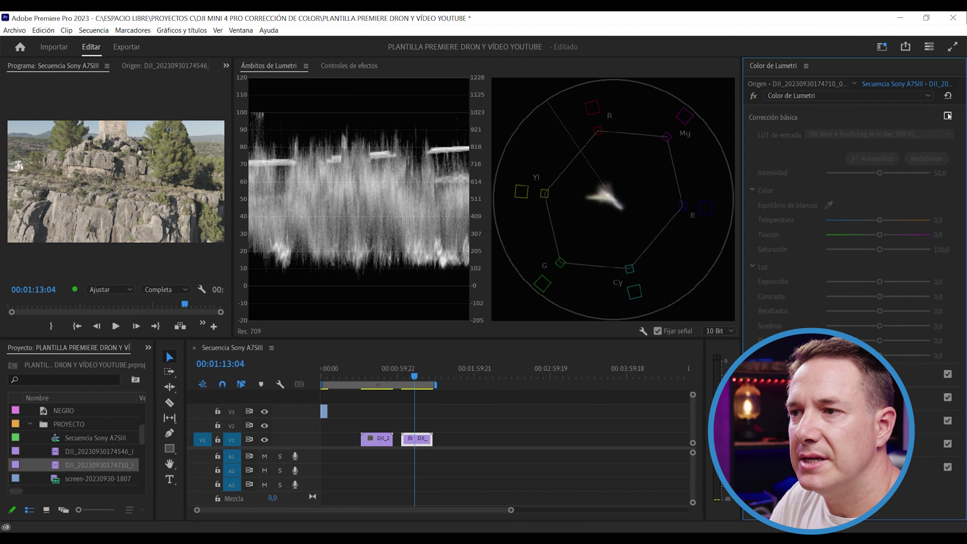
pyautogui.click(948, 116)
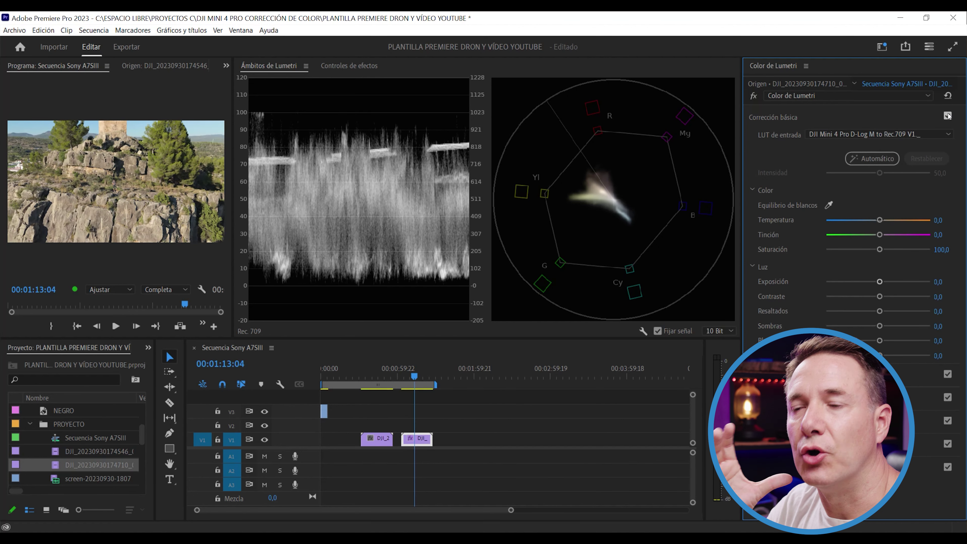
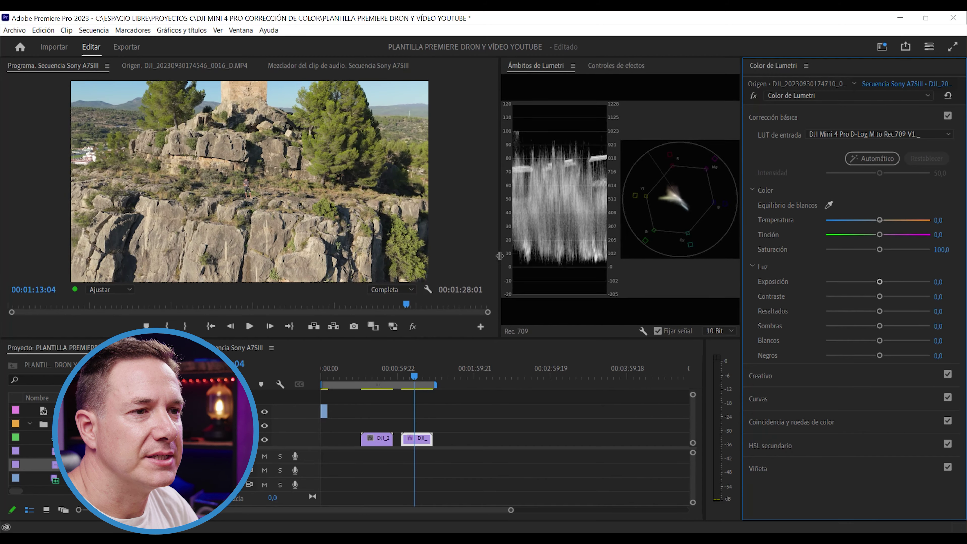
# Enlarge the program monitor and compare the second clip with and without the basic correction at 00:01:11:09
pyautogui.moveTo(386, 339); pyautogui.dragTo(386, 412)
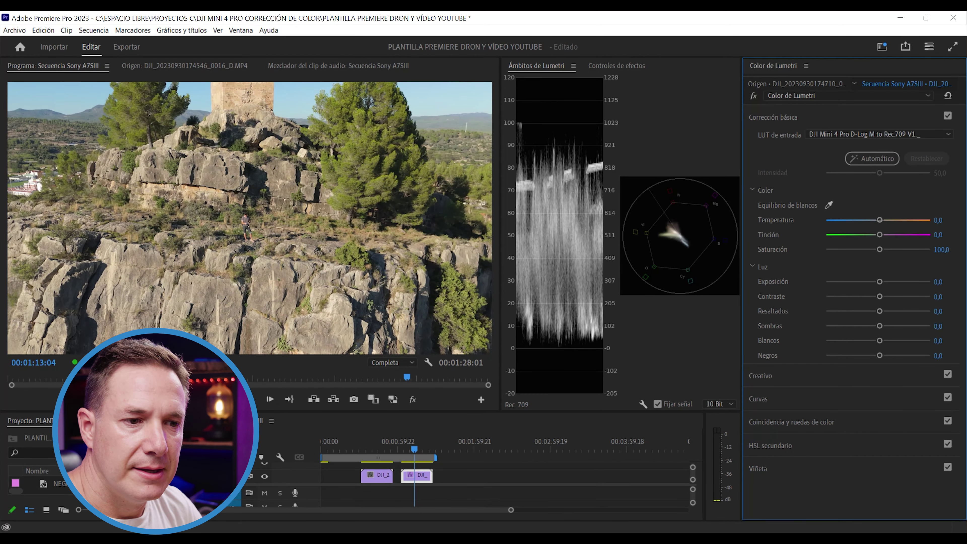
pyautogui.click(410, 451)
pyautogui.moveTo(410, 453)
pyautogui.mouseDown()
pyautogui.moveTo(380, 449)
pyautogui.moveTo(411, 451)
pyautogui.mouseUp()
pyautogui.click(948, 116)
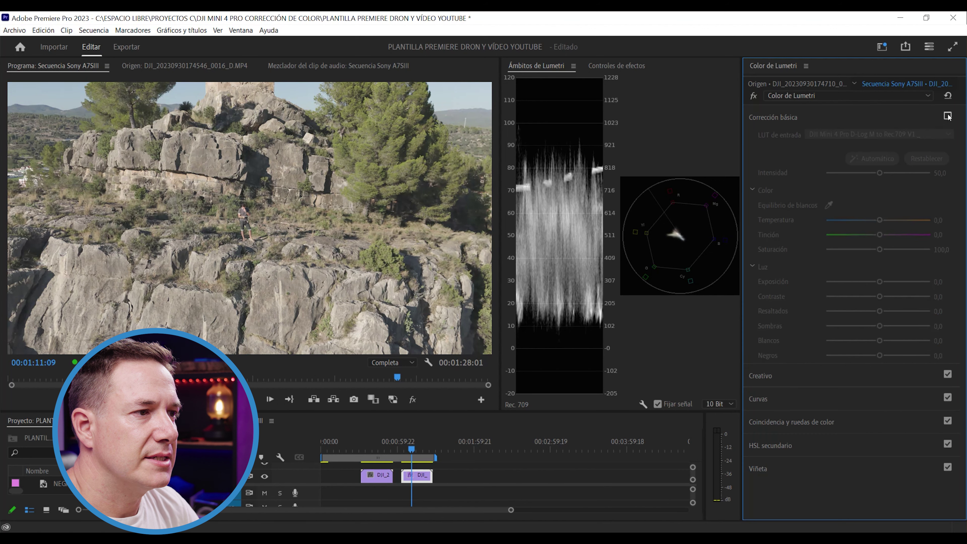
pyautogui.click(948, 116)
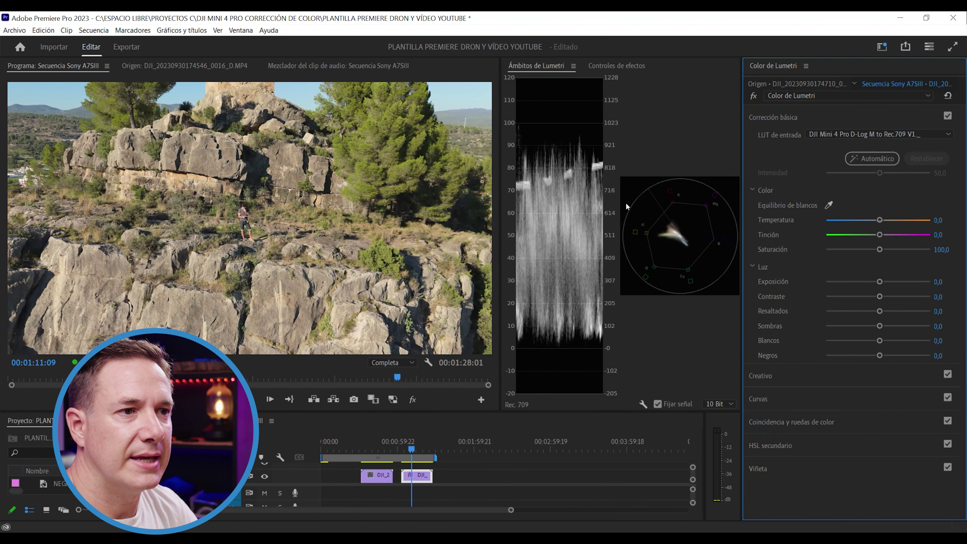
pyautogui.click(947, 116)
pyautogui.click(948, 116)
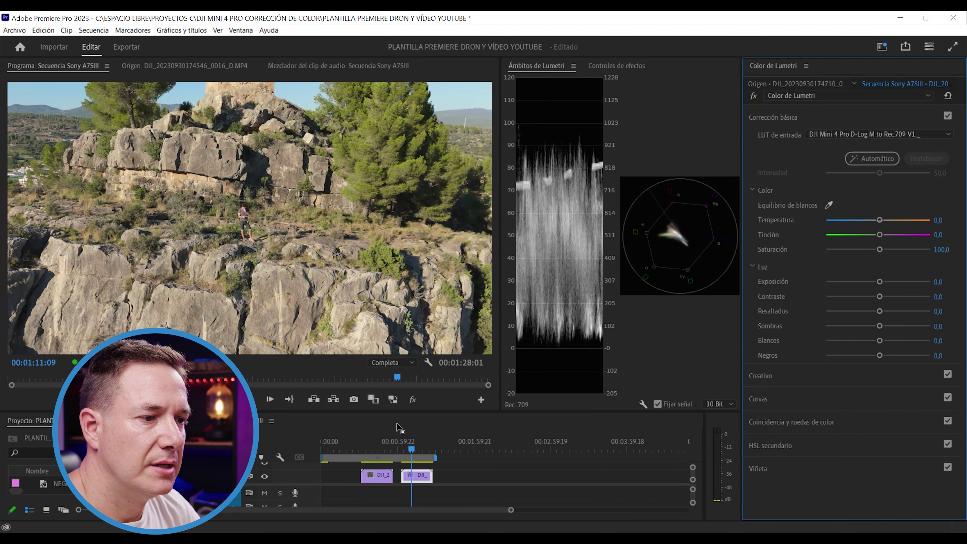
# Compare the wide tower view at 00:01:24:06 with and without the basic correction
pyautogui.moveTo(412, 450); pyautogui.dragTo(429, 452)
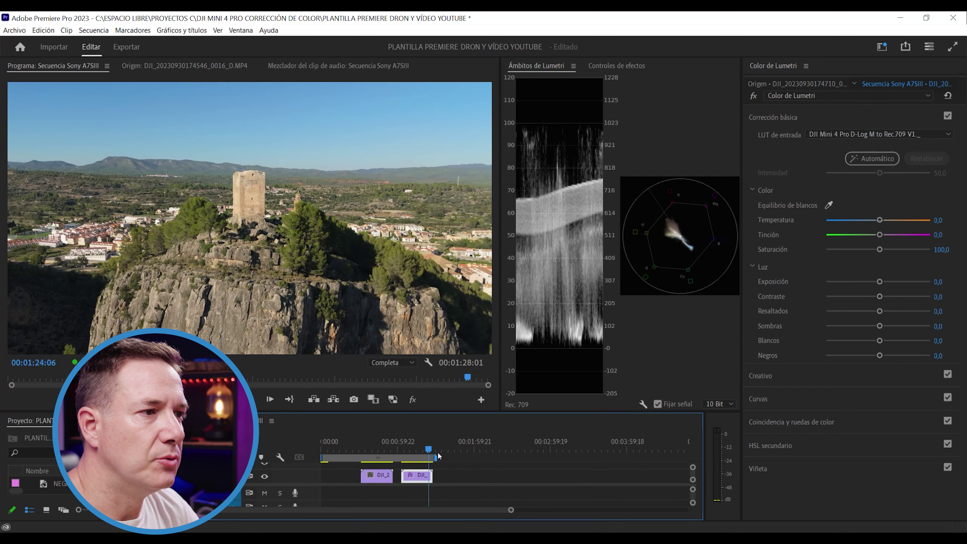
pyautogui.click(948, 116)
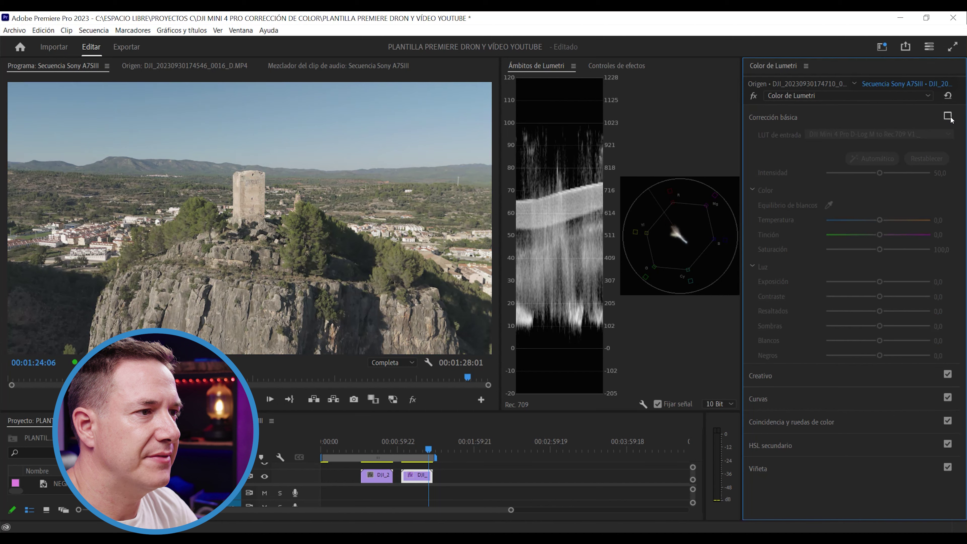
pyautogui.click(948, 116)
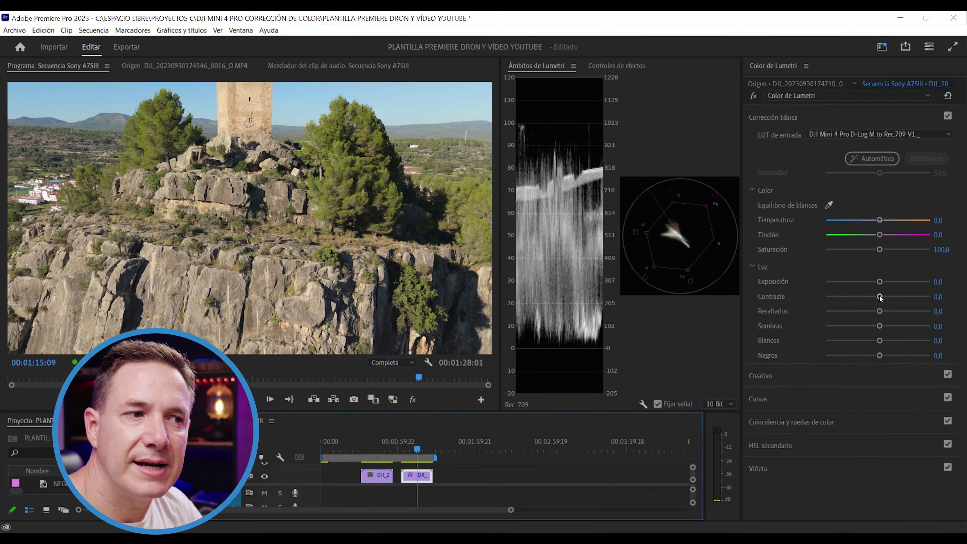
# Set the second clip's exposure to 0.4 and its blacks to -0.5, keeping contrast at 0 and widening the scopes for checking
pyautogui.moveTo(881, 299)
pyautogui.mouseDown()
pyautogui.moveTo(903, 299)
pyautogui.moveTo(852, 302)
pyautogui.moveTo(878, 301)
pyautogui.moveTo(882, 281)
pyautogui.mouseUp()
pyautogui.doubleClick(878, 298)
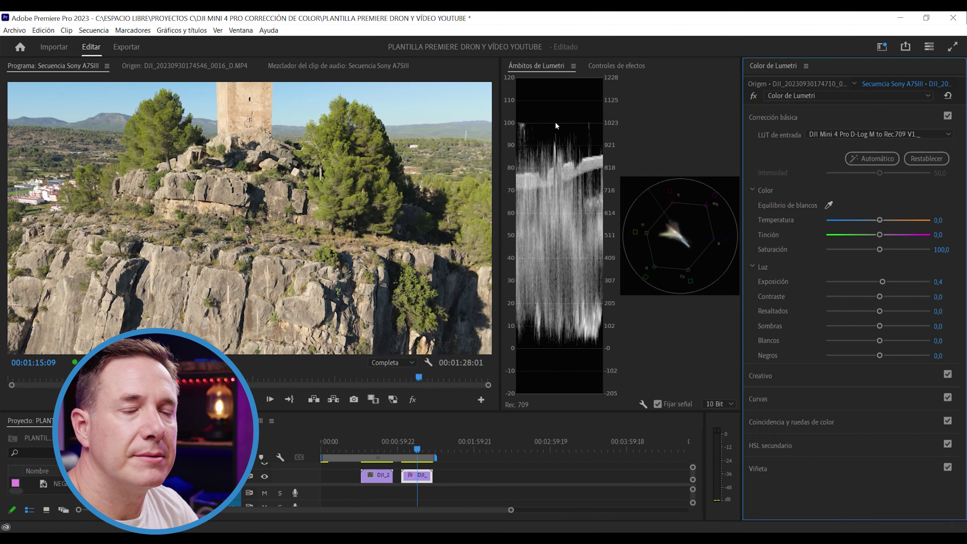
pyautogui.moveTo(501, 267); pyautogui.dragTo(199, 284)
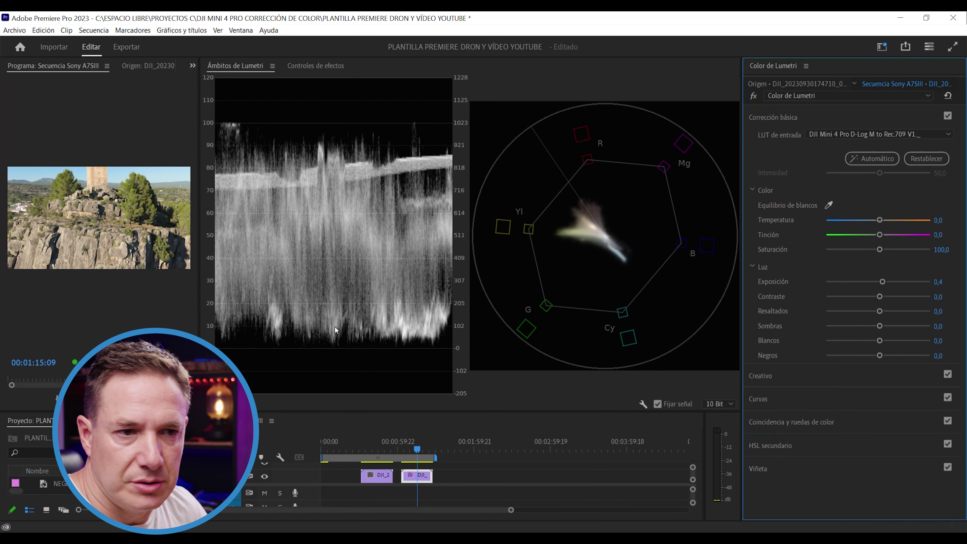
pyautogui.moveTo(880, 355)
pyautogui.mouseDown()
pyautogui.moveTo(869, 357)
pyautogui.moveTo(878, 359)
pyautogui.mouseUp()
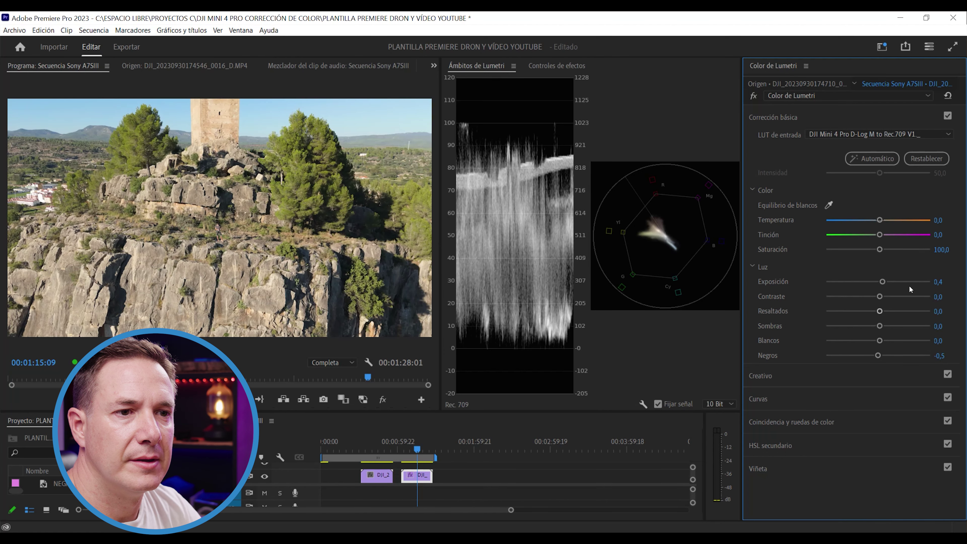
# Try a slight change to the clip's saturation and reset it to 100
pyautogui.moveTo(880, 249)
pyautogui.mouseDown()
pyautogui.moveTo(907, 250)
pyautogui.moveTo(882, 249)
pyautogui.mouseUp()
pyautogui.doubleClick(882, 250)
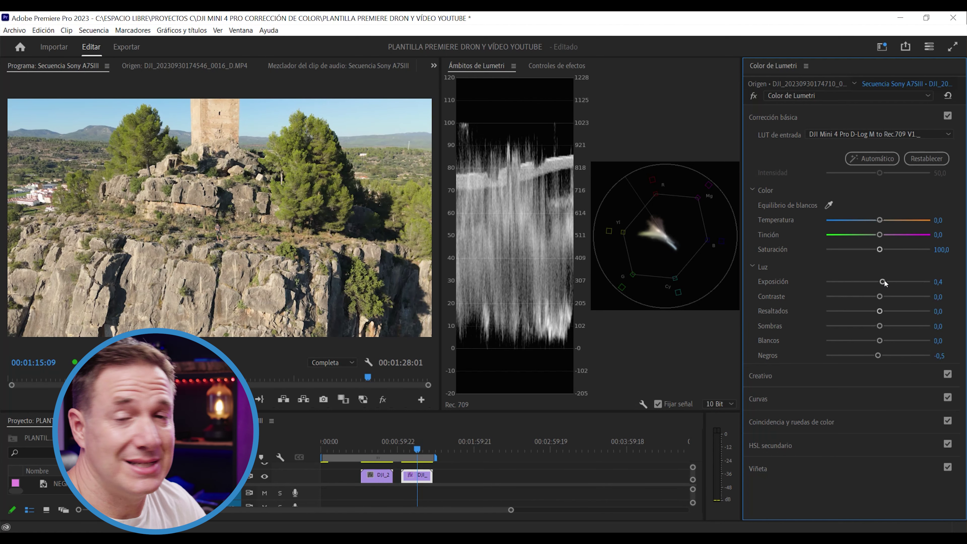